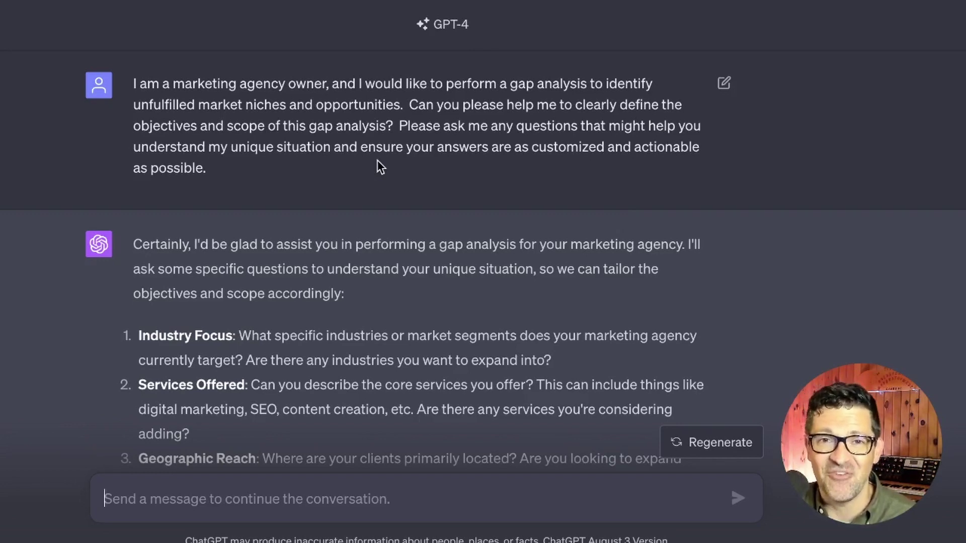
# Review the opening gap analysis prompt and the clarifying questions in the reply, from Industry Focus through Timeline.
pyautogui.scroll(-3, 378, 160)
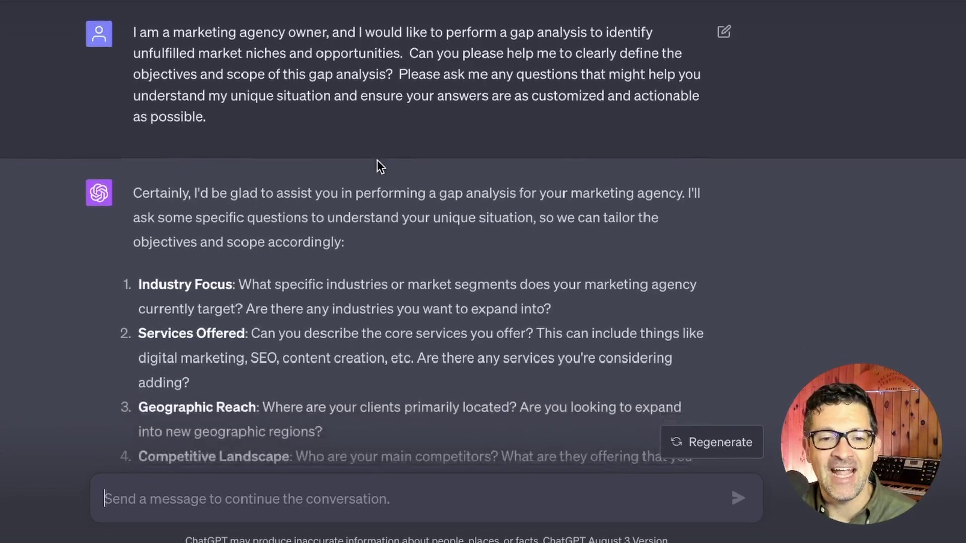
pyautogui.scroll(-1, 378, 160)
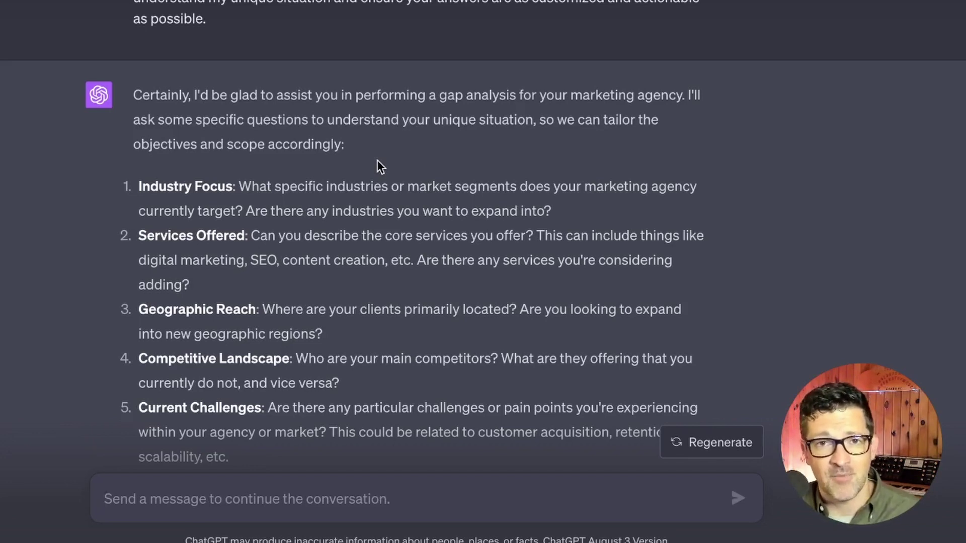
pyautogui.scroll(-6, 378, 161)
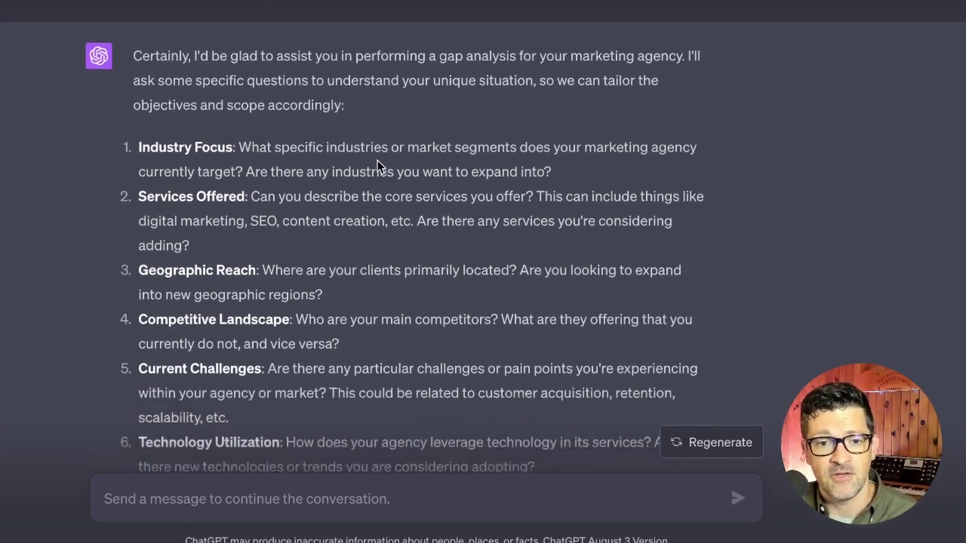
pyautogui.scroll(-6, 377, 160)
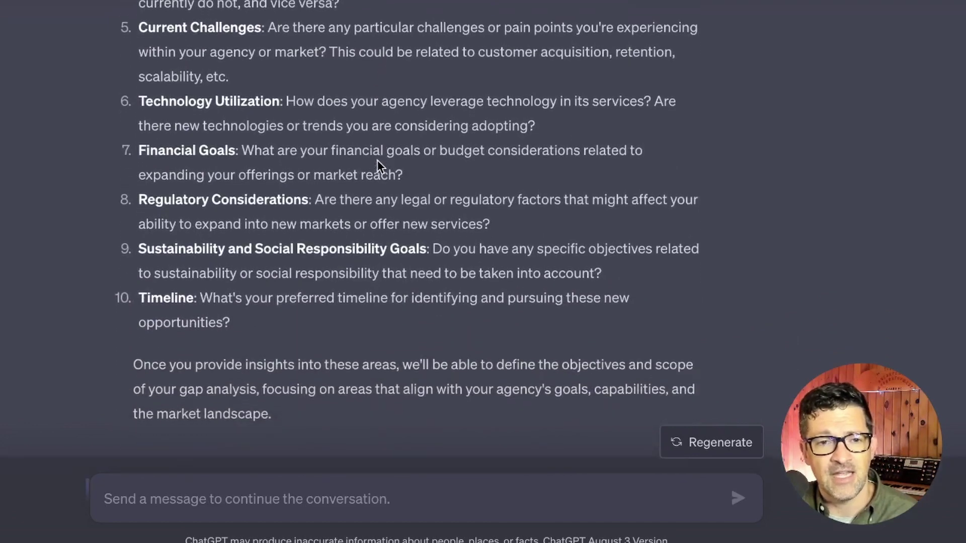
pyautogui.scroll(-1, 377, 160)
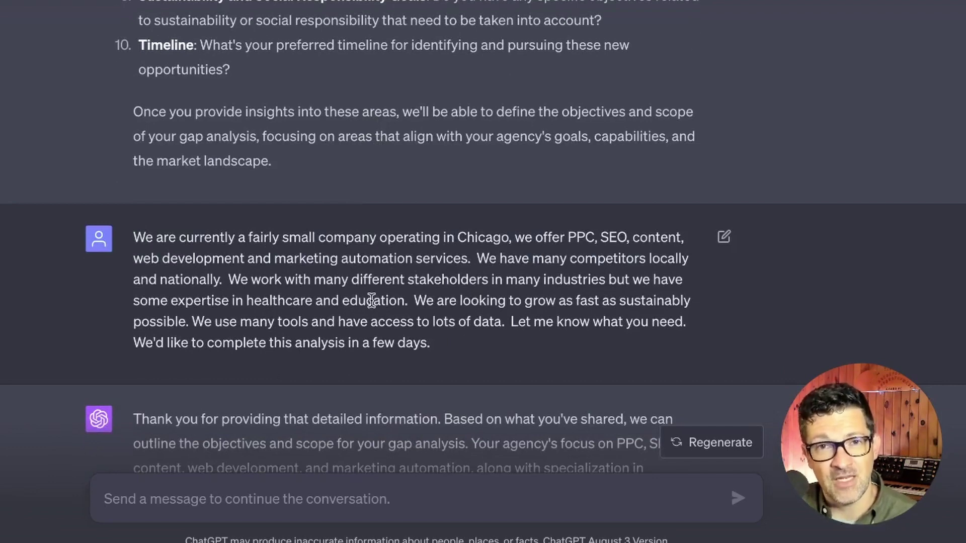
# Read the agency background answer and the reply's Objectives, Scope and Next Steps sections for the gap analysis.
pyautogui.scroll(-4, 372, 301)
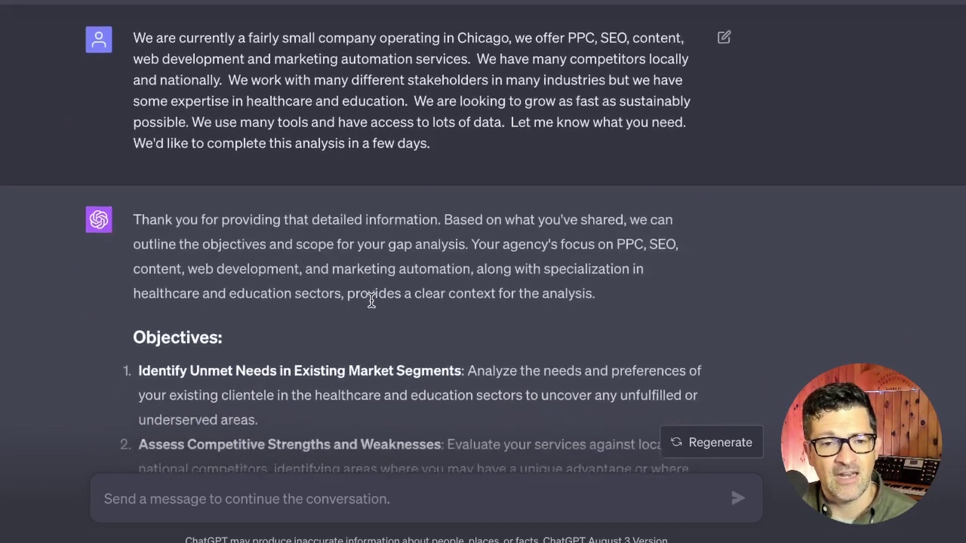
pyautogui.scroll(-4, 371, 301)
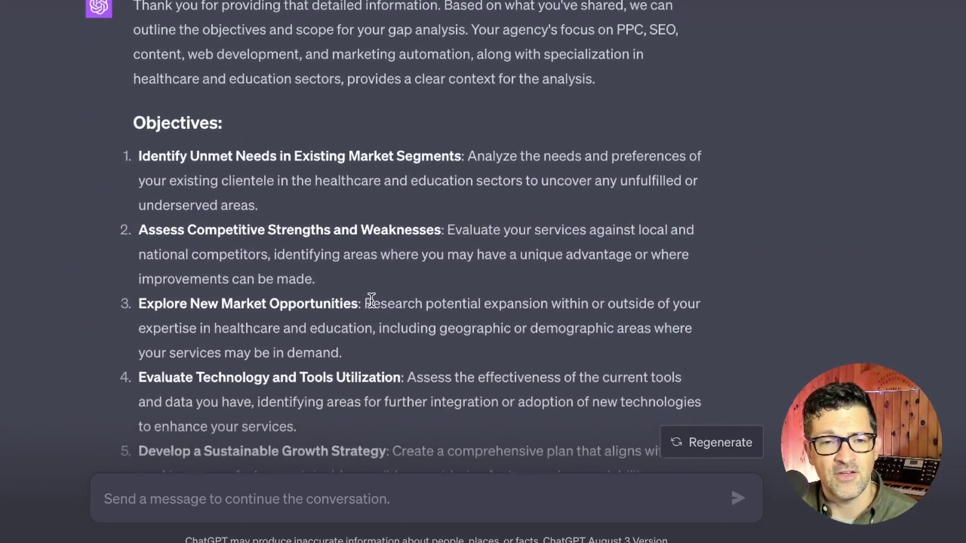
pyautogui.scroll(-1, 371, 301)
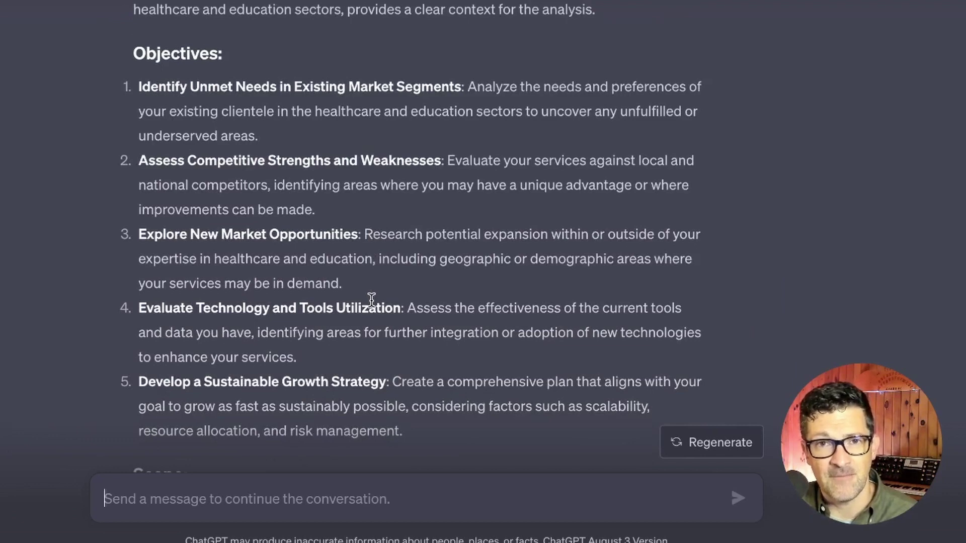
pyautogui.scroll(-4, 371, 301)
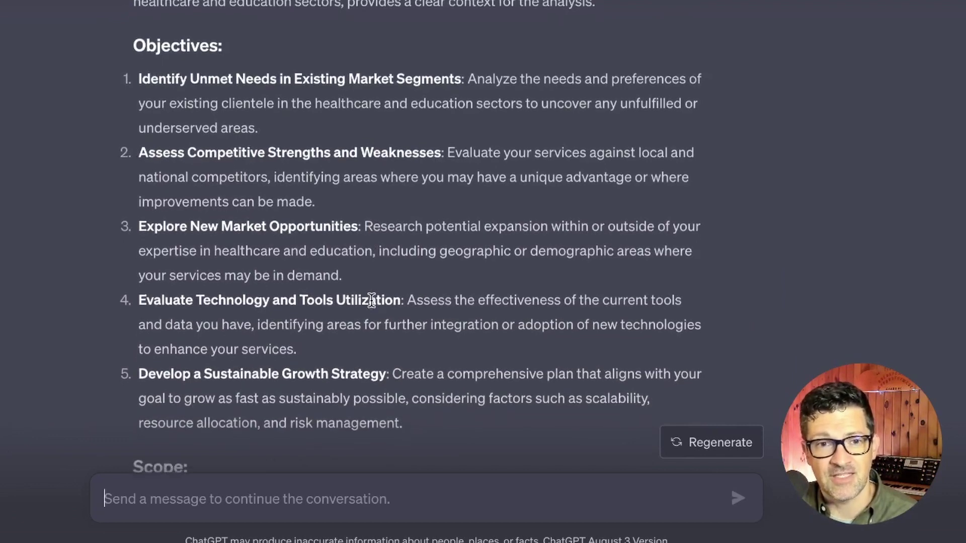
pyautogui.scroll(-5, 371, 300)
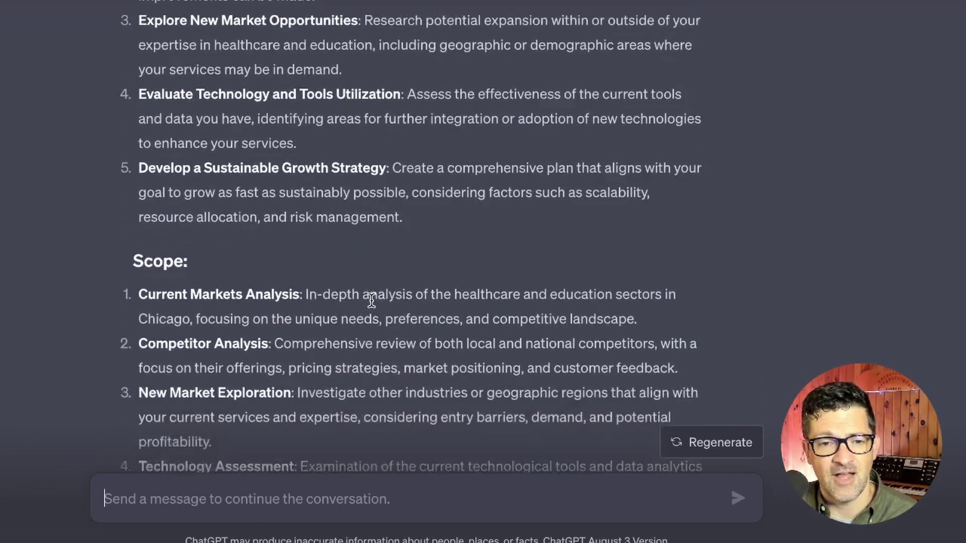
pyautogui.scroll(-5, 371, 300)
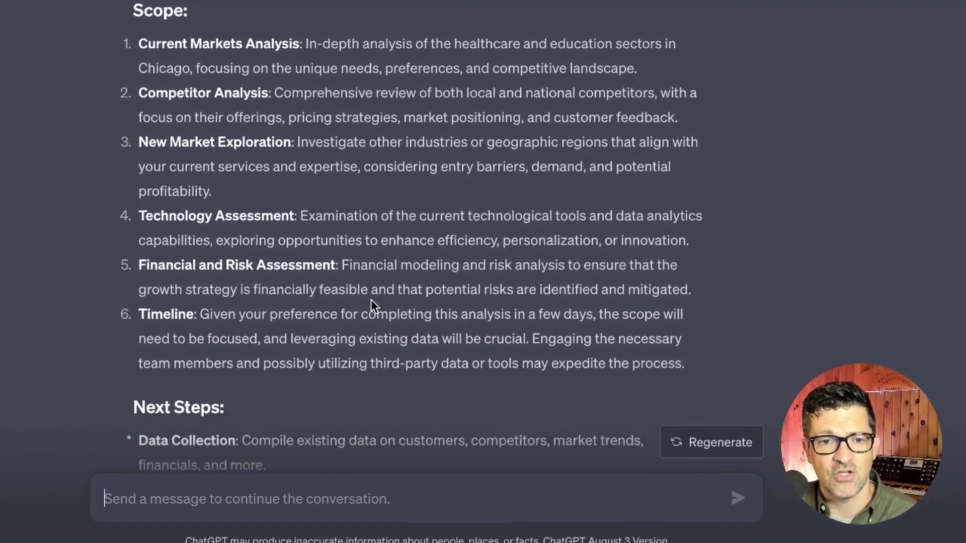
pyautogui.scroll(-1, 371, 302)
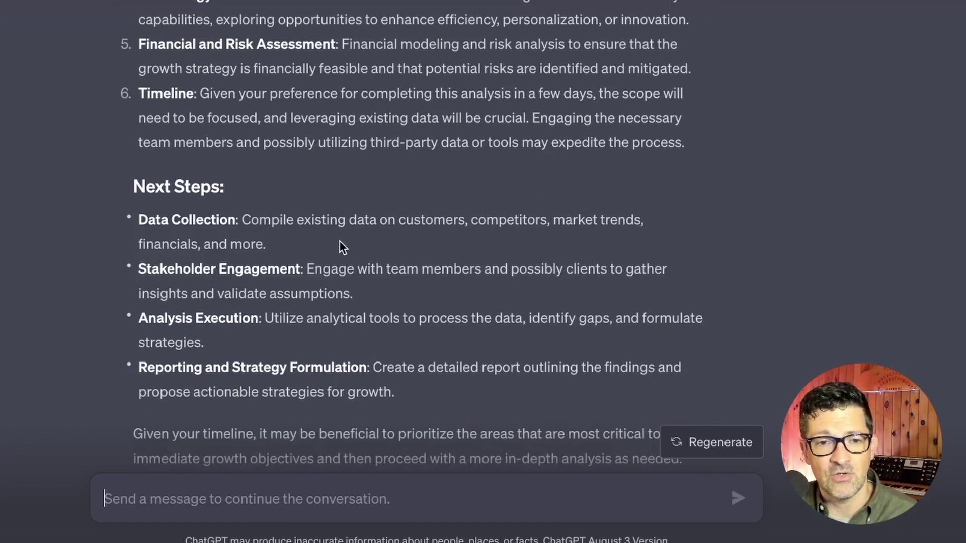
pyautogui.scroll(-3, 339, 241)
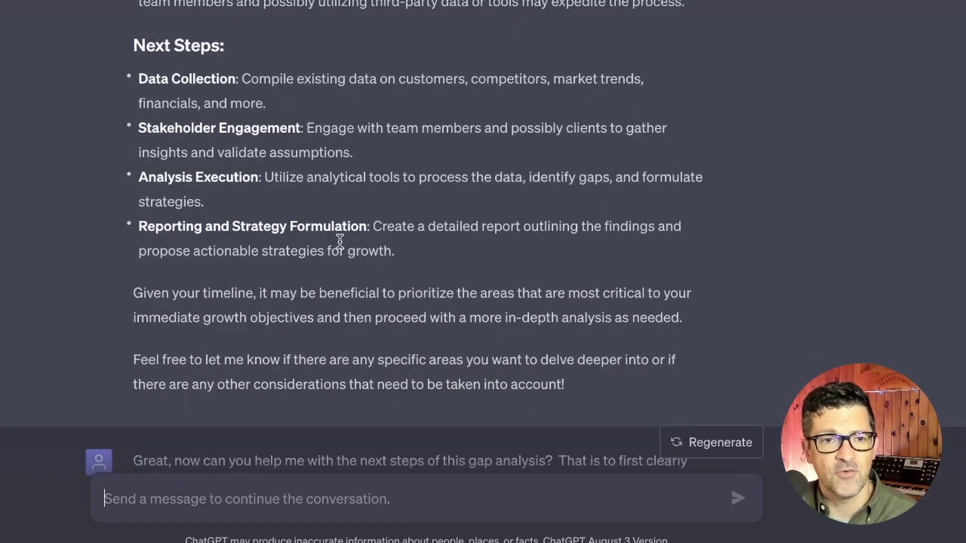
# View the Phase 2: Analyze and Identify slide and read the chat's questions about the agency's current and desired states.
pyautogui.hotkey('alt', 'Tab')
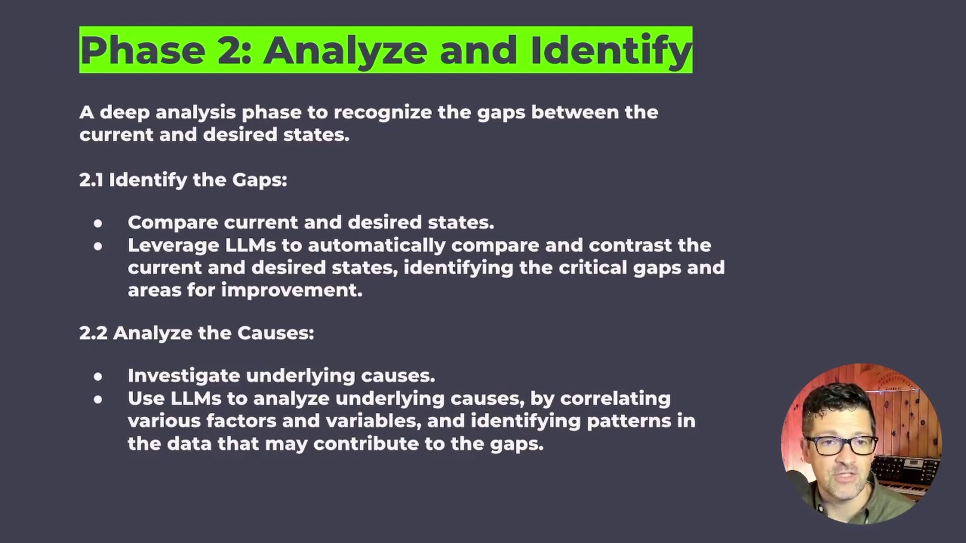
pyautogui.press('Right')
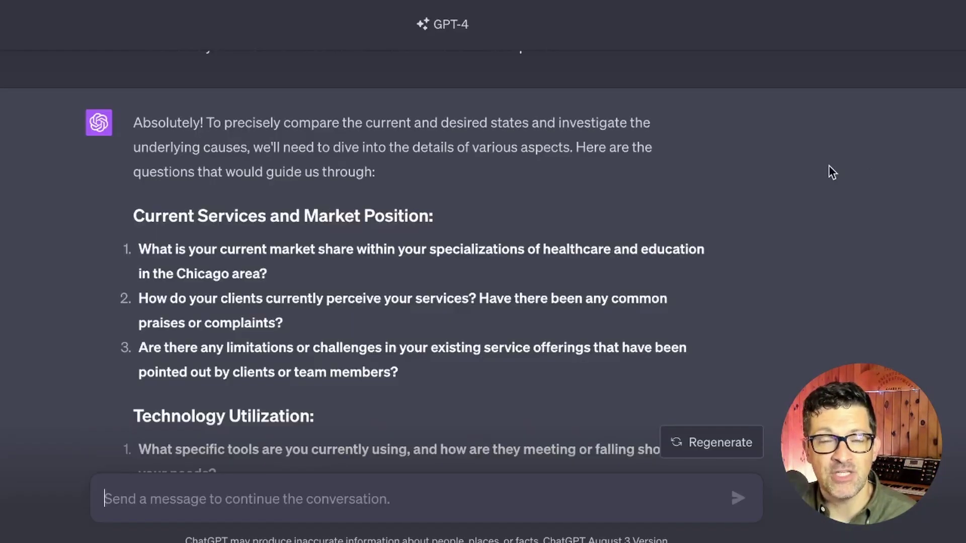
pyautogui.scroll(-3, 829, 167)
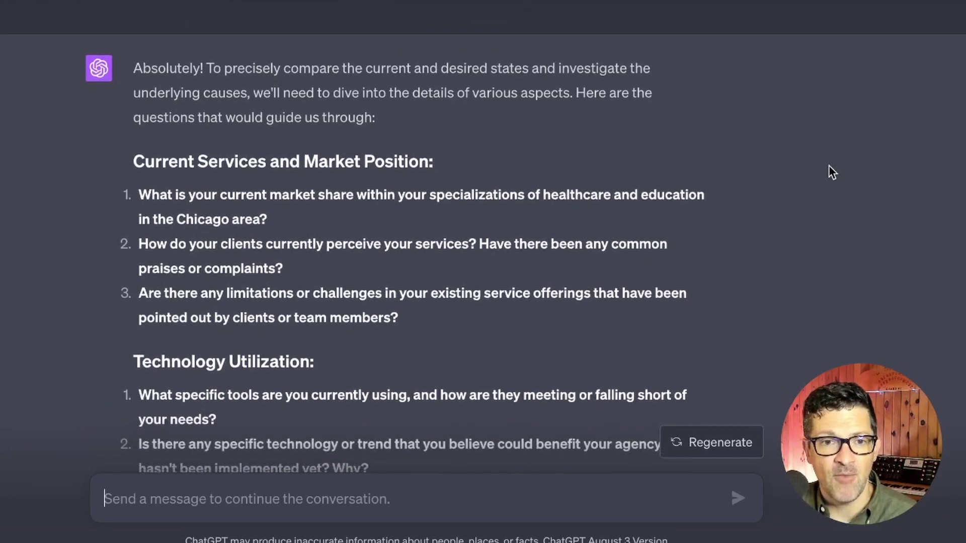
pyautogui.scroll(-2, 829, 165)
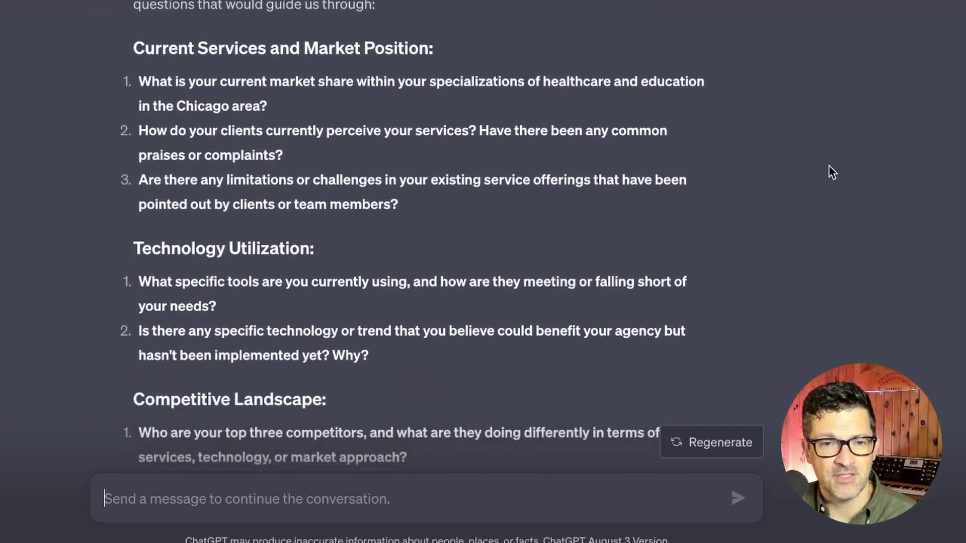
pyautogui.scroll(-5, 829, 165)
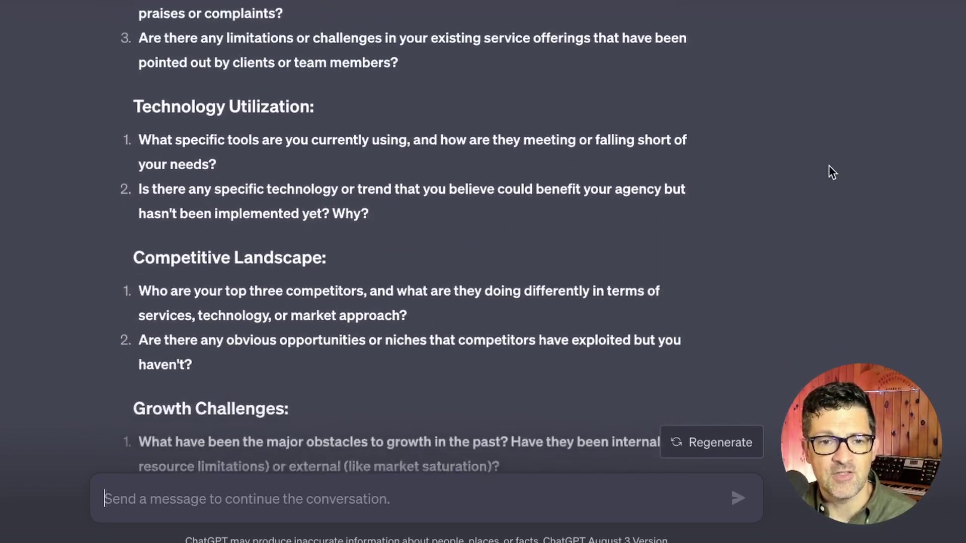
pyautogui.scroll(-2, 828, 165)
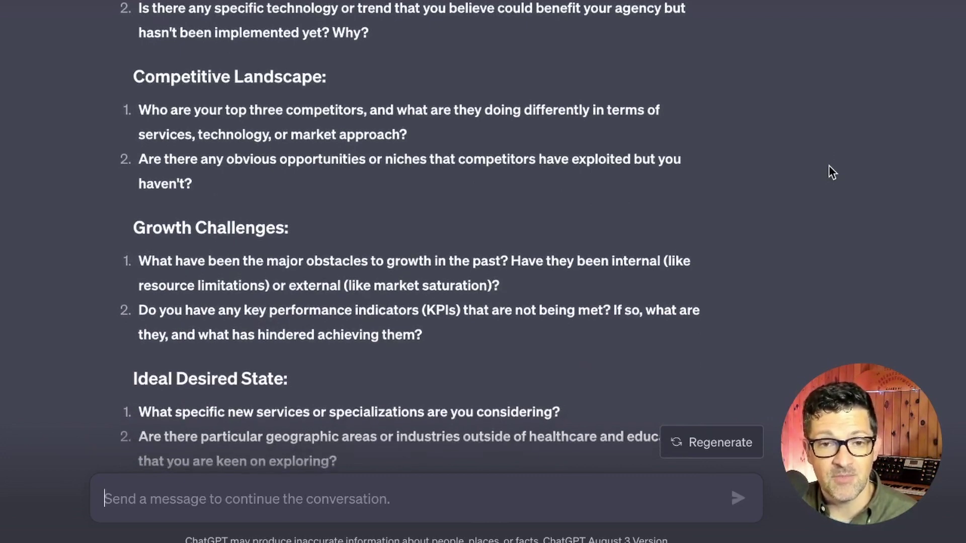
pyautogui.scroll(-3, 829, 165)
pyautogui.scroll(-5, 829, 165)
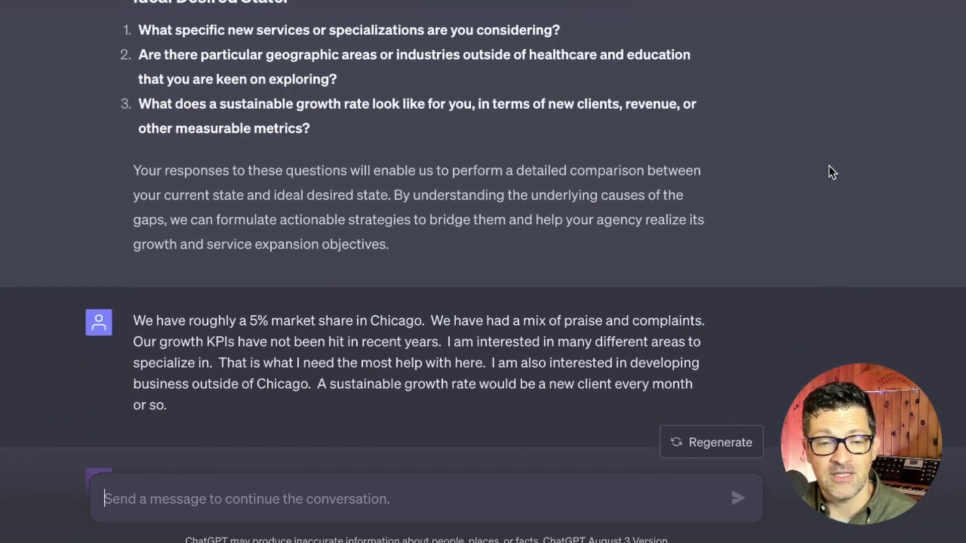
# Examine the agency's answers and the reply's Current State, Comparison and Underlying Causes, and Investigative Actions sections.
pyautogui.scroll(-3, 829, 165)
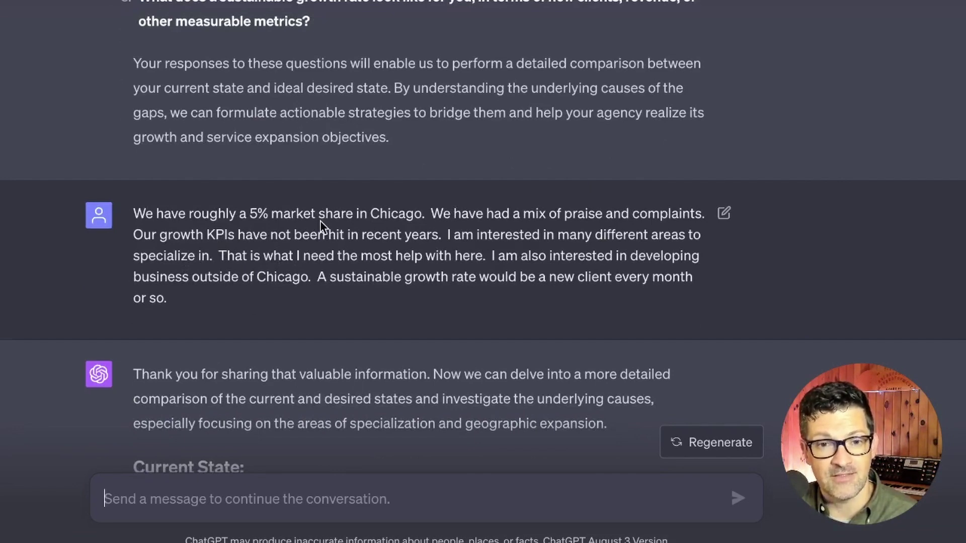
pyautogui.scroll(-1, 320, 221)
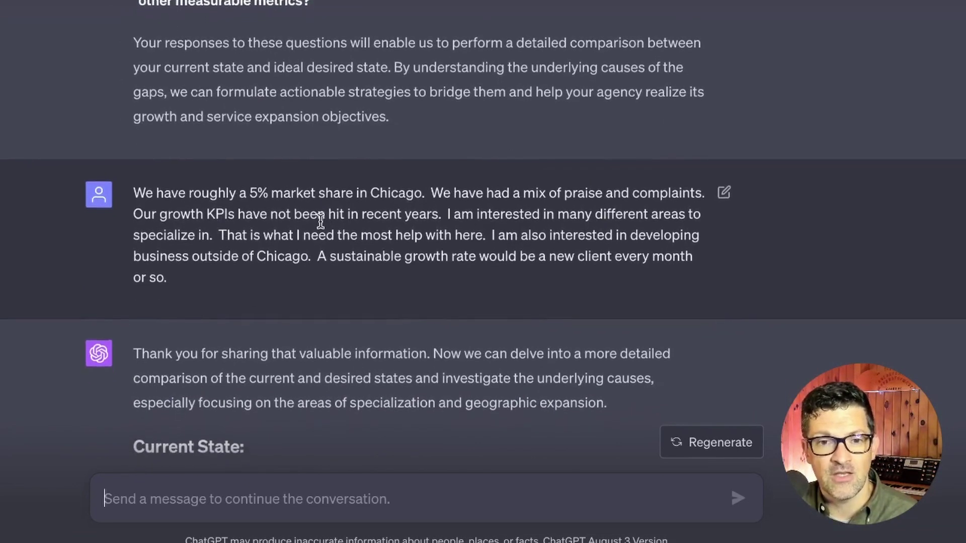
pyautogui.scroll(-3, 320, 221)
pyautogui.scroll(-3, 320, 221)
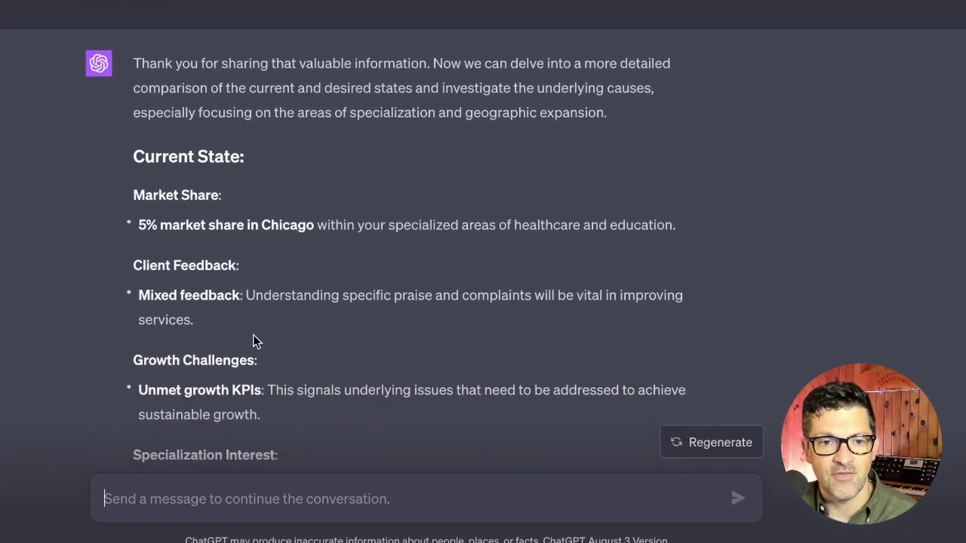
pyautogui.scroll(-5, 254, 335)
pyautogui.scroll(-7, 254, 336)
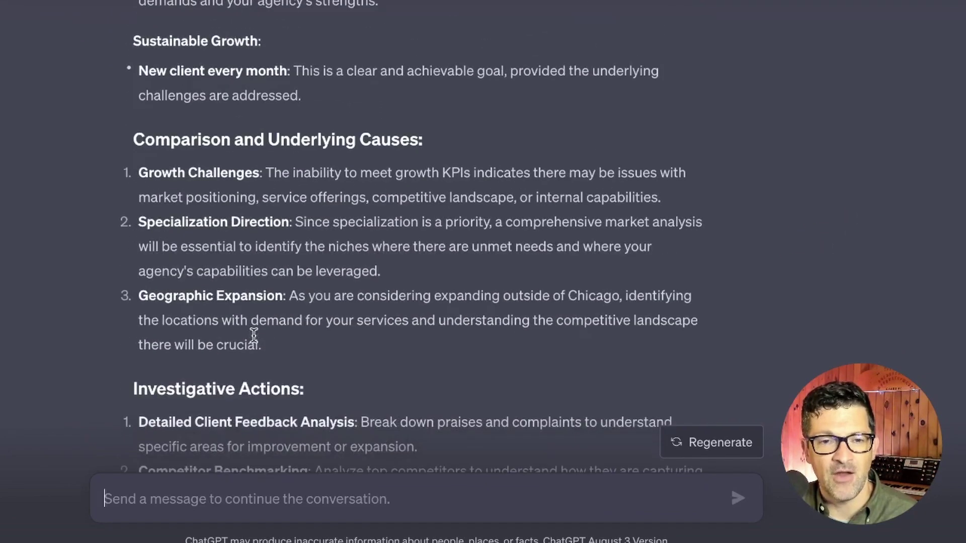
pyautogui.scroll(-1, 254, 335)
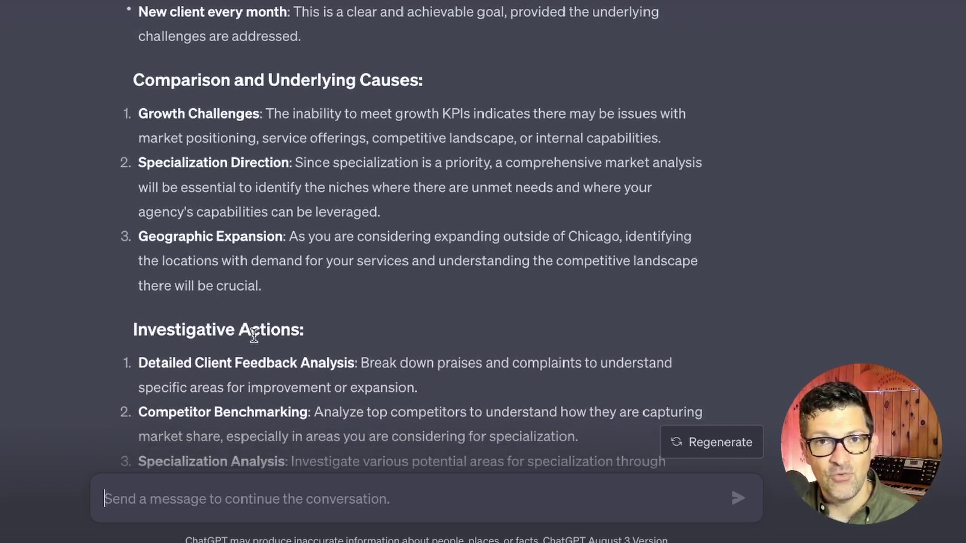
pyautogui.scroll(-4, 254, 335)
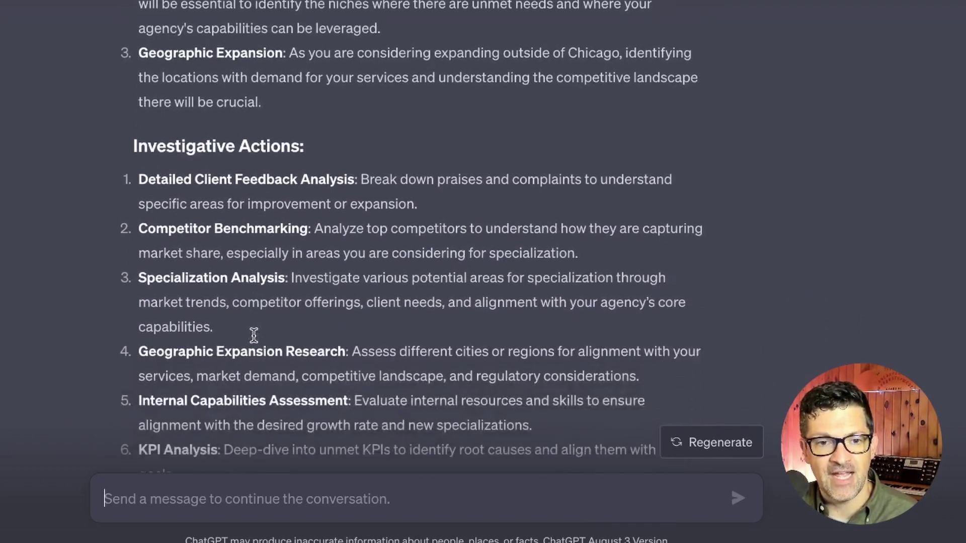
pyautogui.scroll(-1, 254, 335)
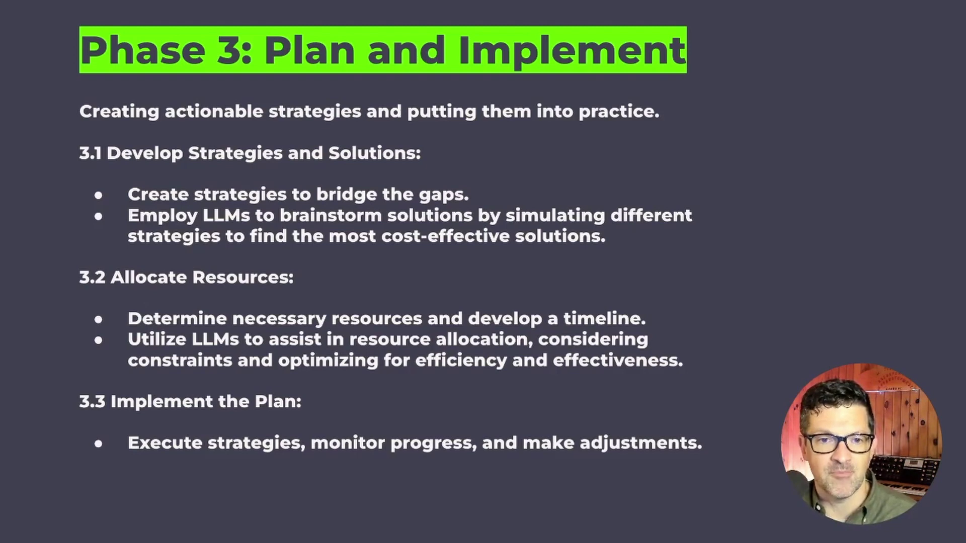
# Read the prompt requesting strategies to bridge the gaps and the reply's Addressing Growth Challenges and Identifying New Specializations sections.
pyautogui.press('Right')
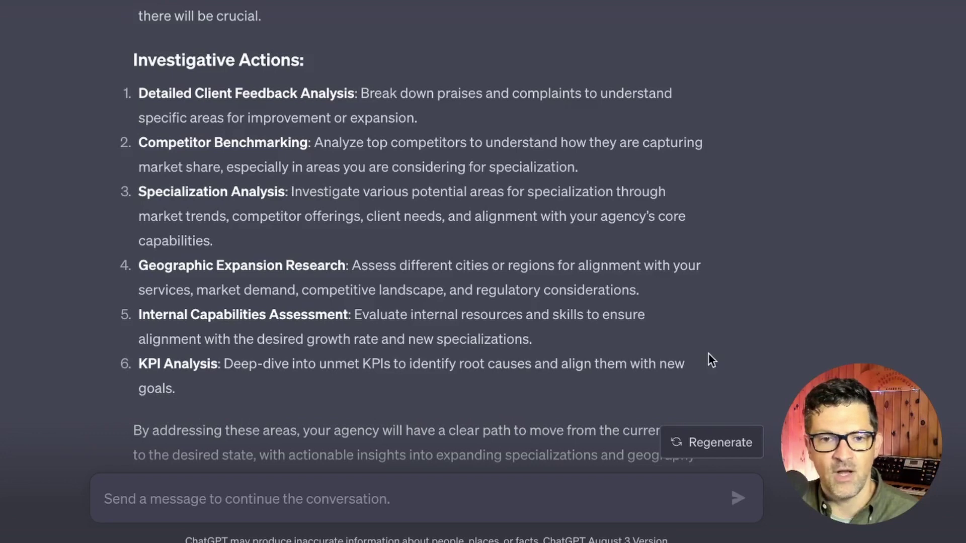
pyautogui.scroll(-7, 660, 349)
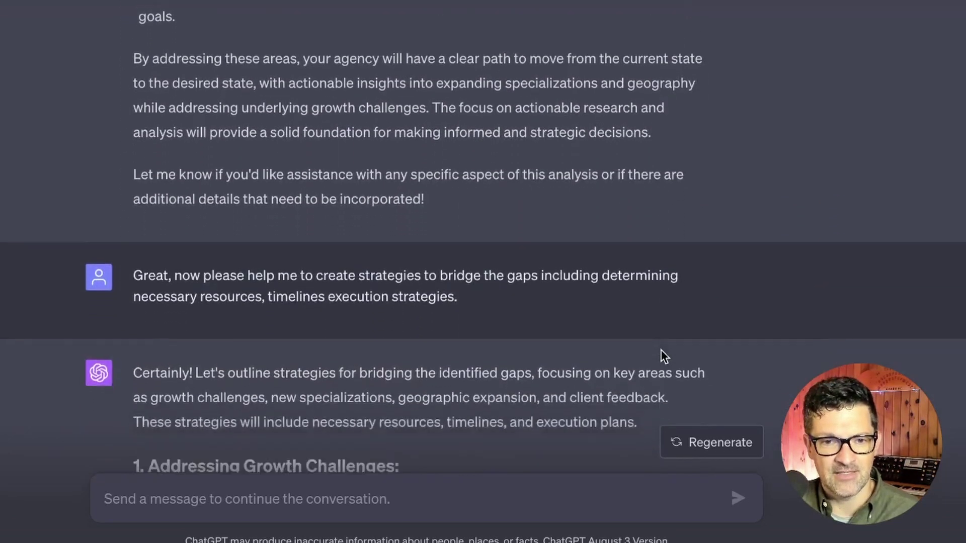
pyautogui.scroll(-3, 660, 350)
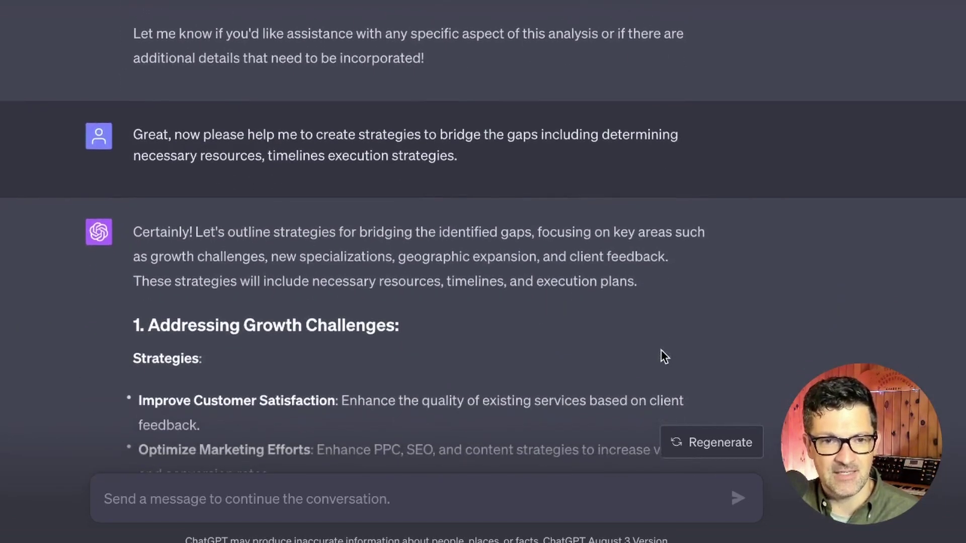
pyautogui.scroll(-3, 661, 349)
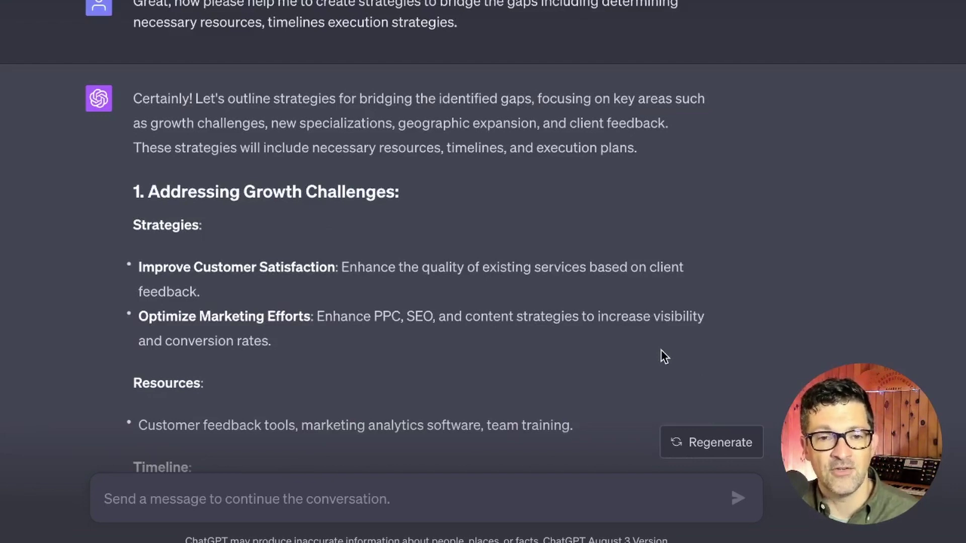
pyautogui.scroll(-1, 661, 349)
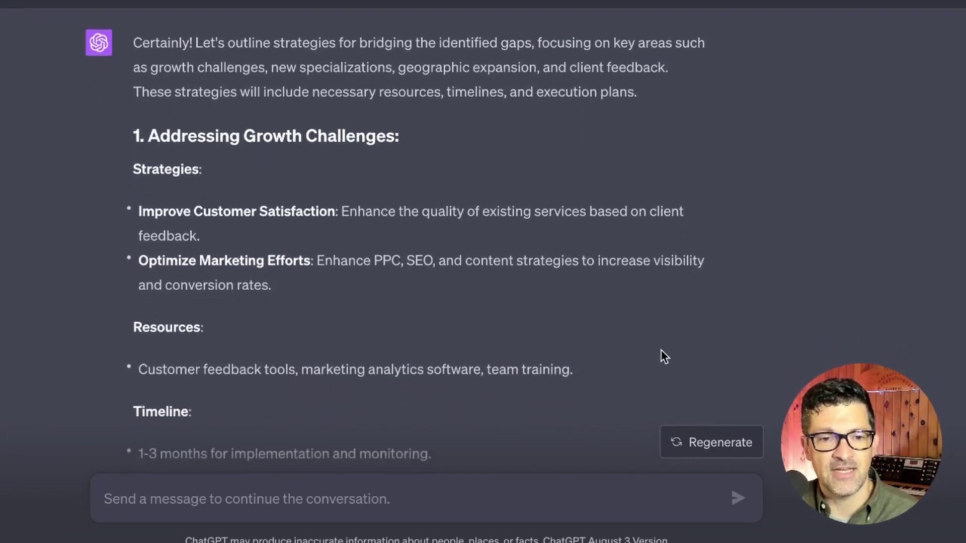
pyautogui.scroll(-3, 660, 351)
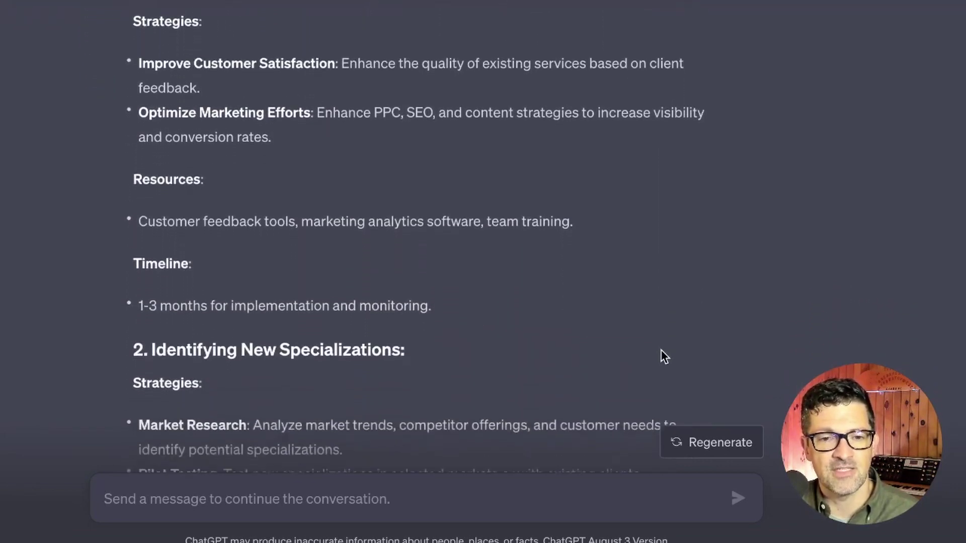
pyautogui.scroll(-3, 660, 350)
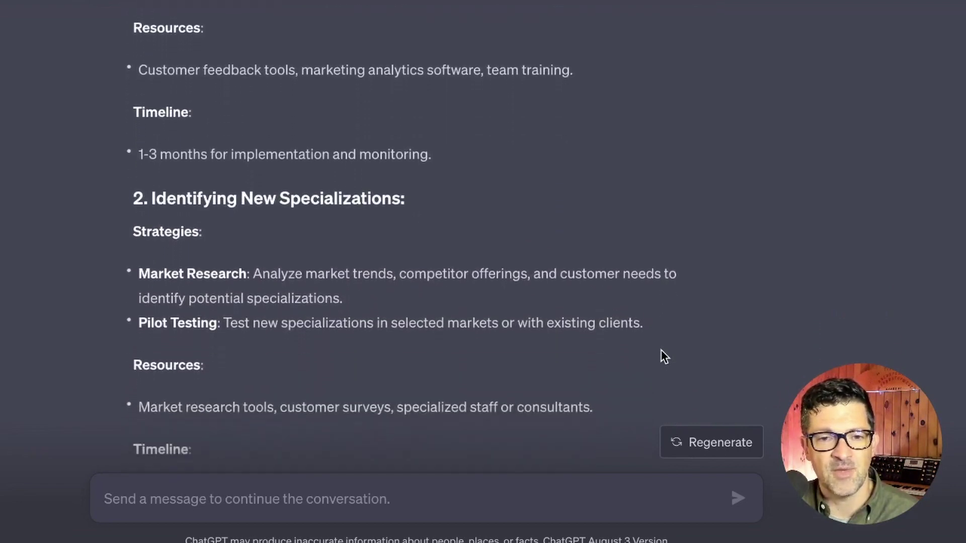
pyautogui.scroll(-3, 660, 350)
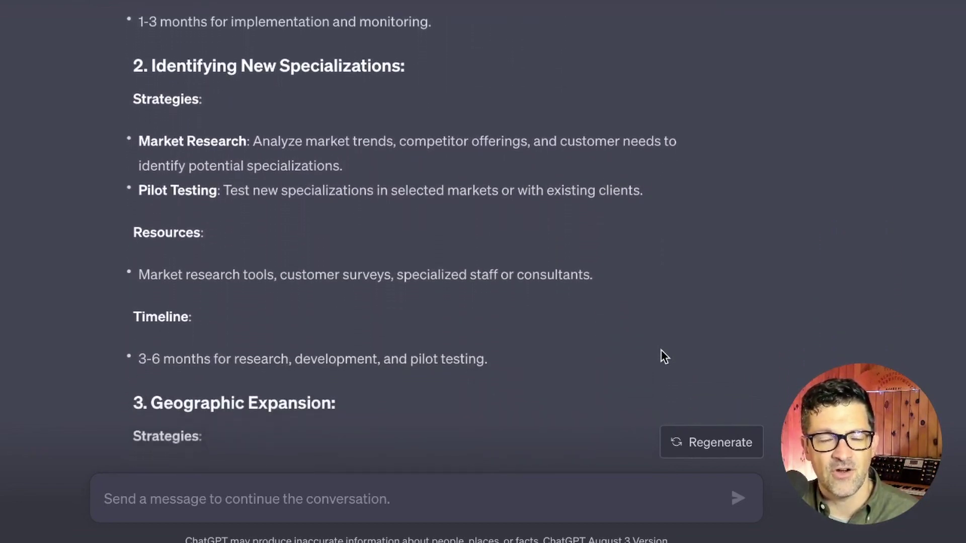
# Examine the strategies, resources and timelines in the reply's Geographic Expansion and Sustainable Growth Rate sections.
pyautogui.scroll(-1, 660, 350)
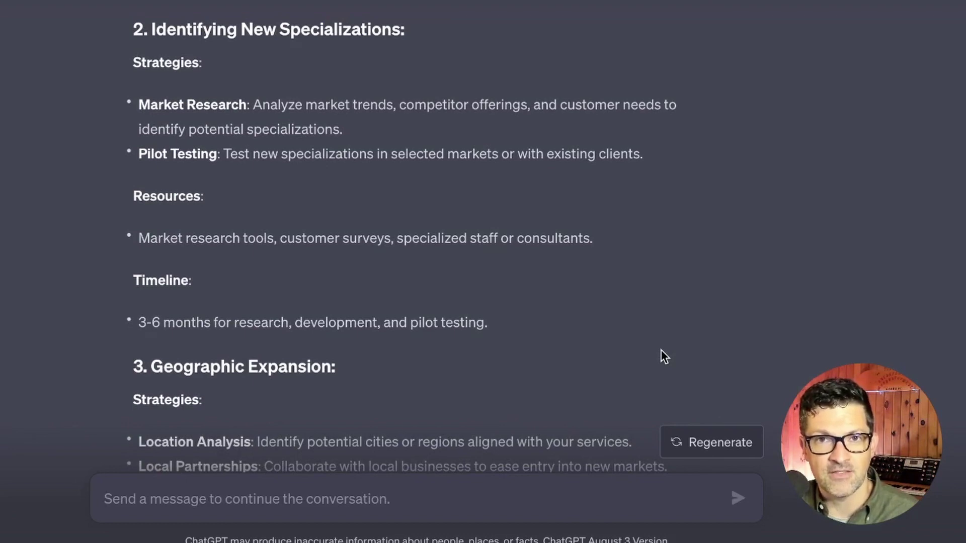
pyautogui.scroll(-1, 660, 350)
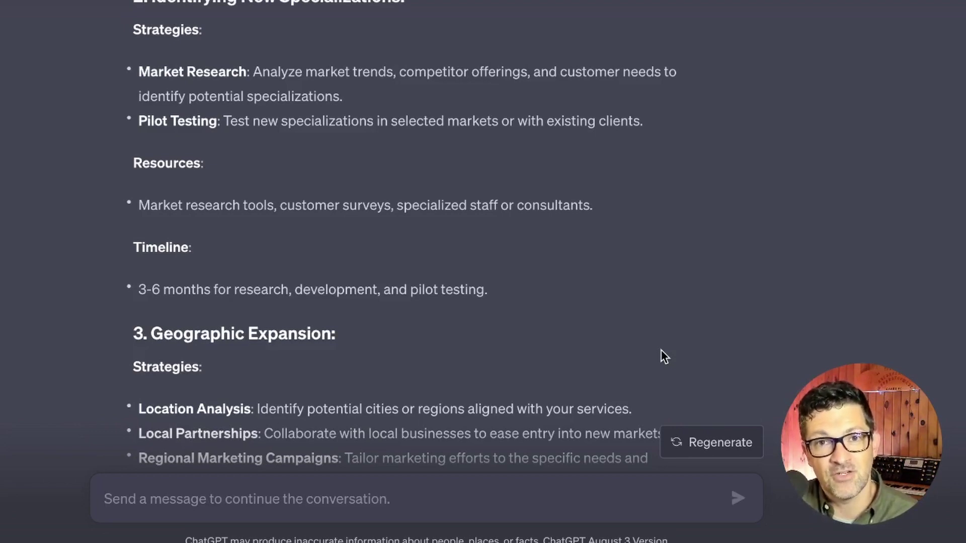
pyautogui.scroll(-2, 660, 350)
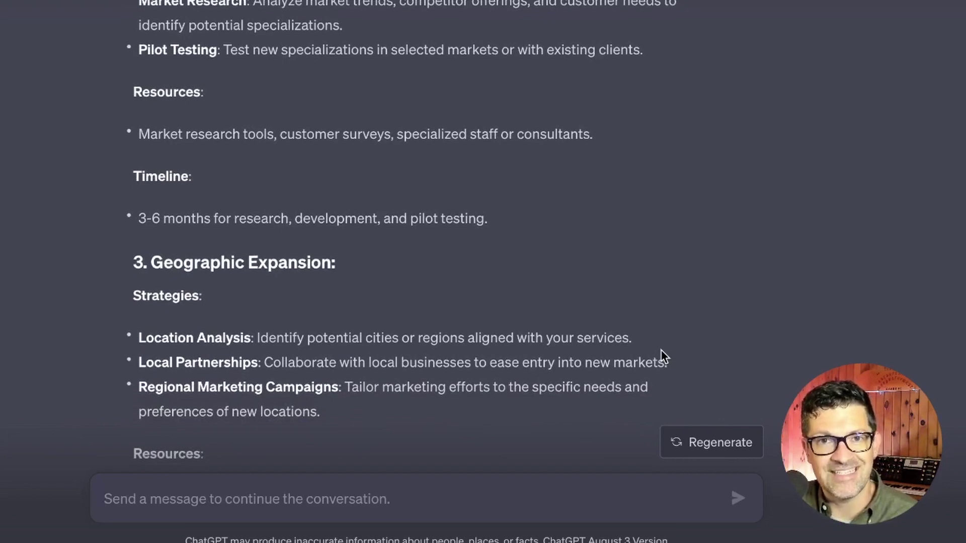
pyautogui.scroll(-2, 661, 350)
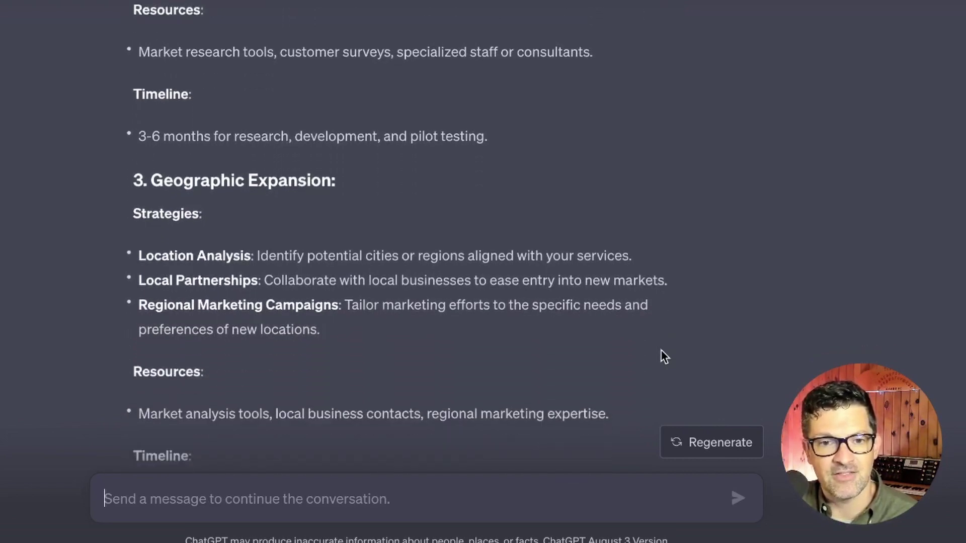
pyautogui.scroll(-6, 660, 349)
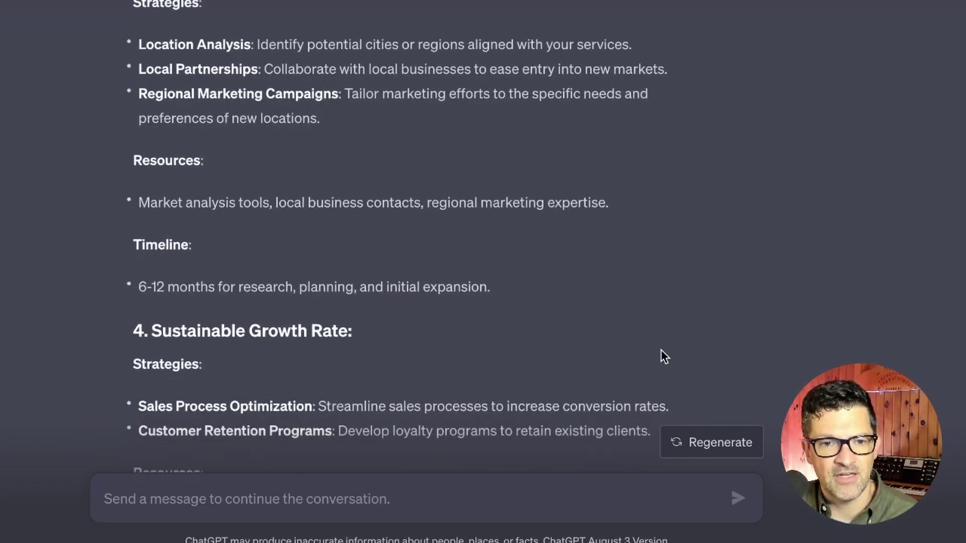
pyautogui.scroll(-4, 661, 351)
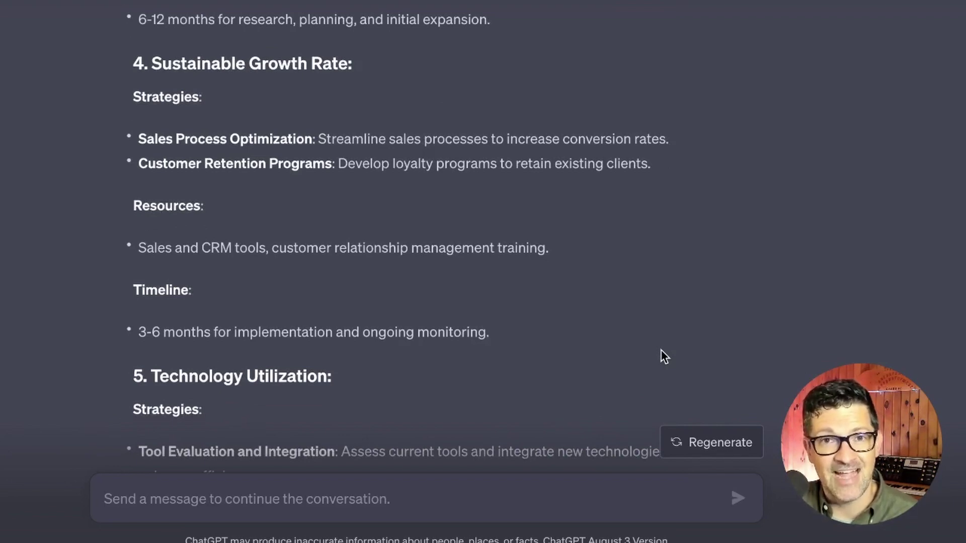
pyautogui.scroll(7, 662, 353)
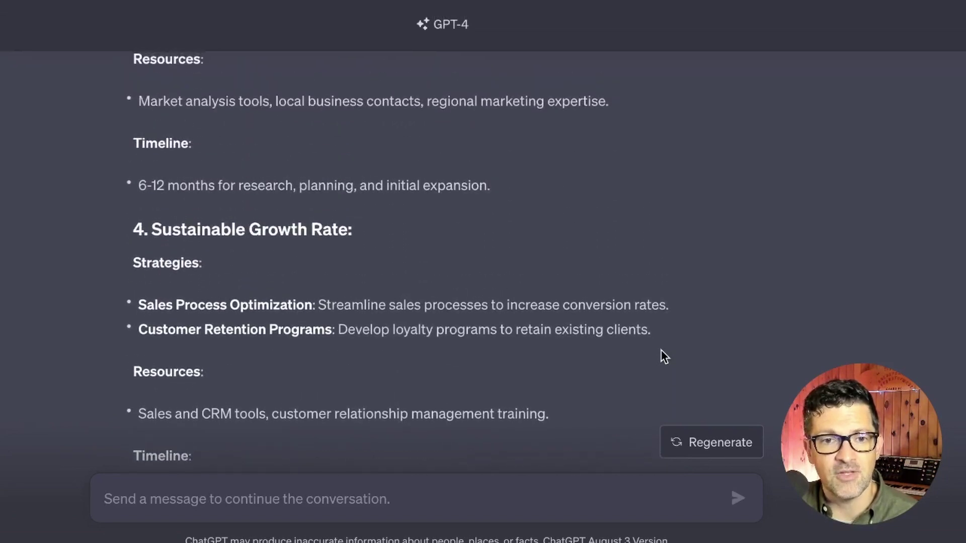
pyautogui.scroll(1, 661, 353)
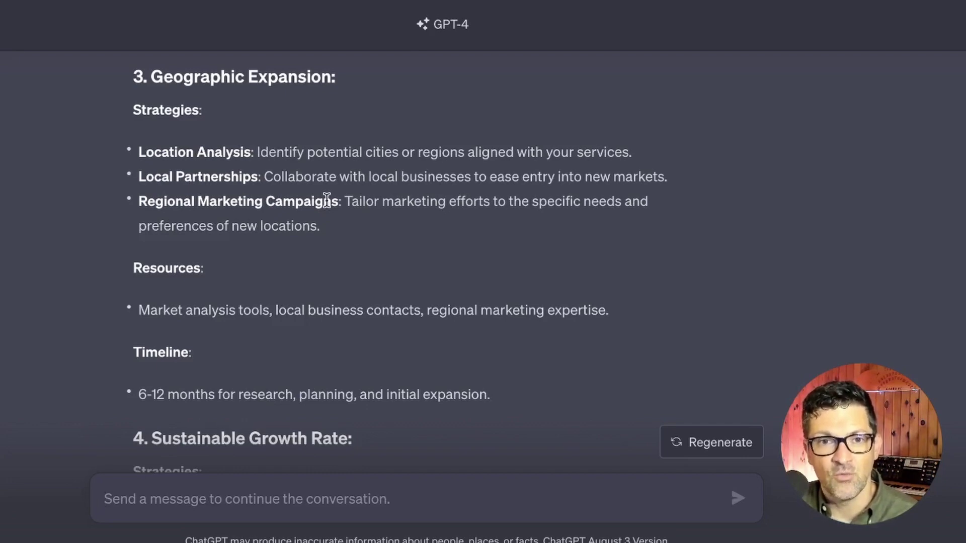
pyautogui.scroll(-5, 327, 200)
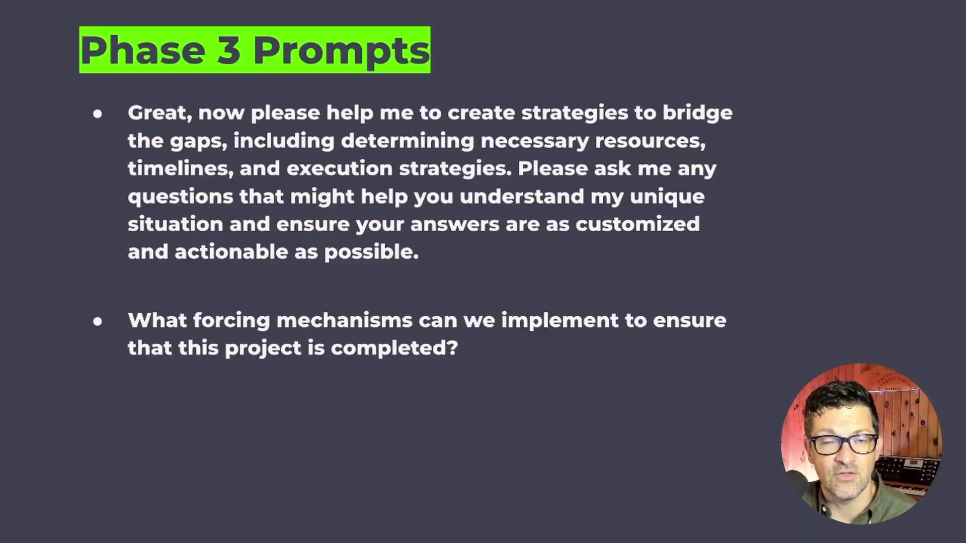